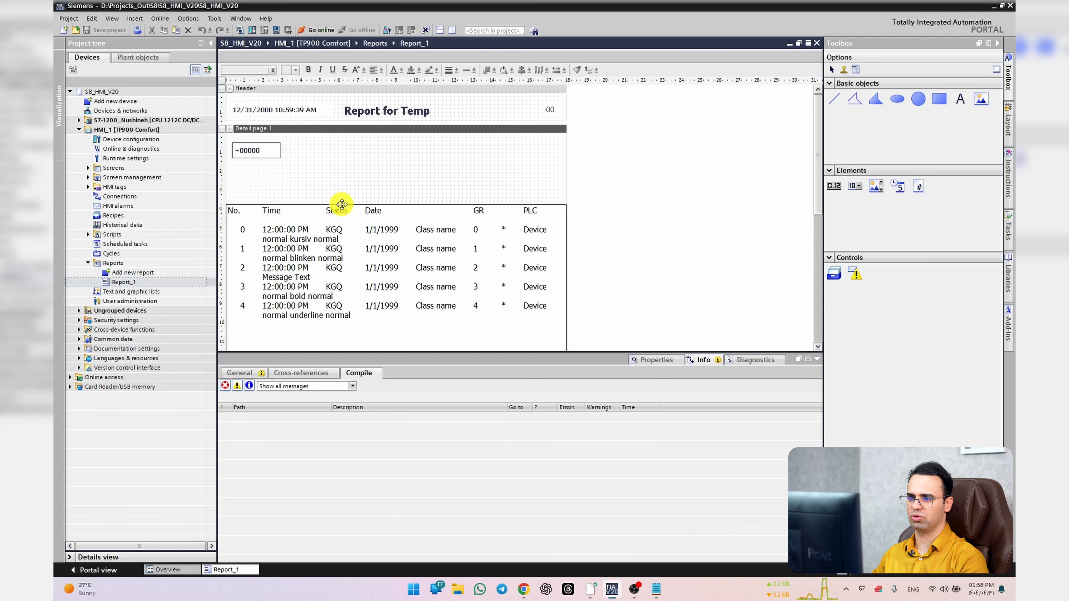
- Review the report layout from header to footer, including the header's title, date/time field and page number
{"action": "scroll", "coordinate": [293, 172], "scroll_direction": "down", "scroll_amount": 5}
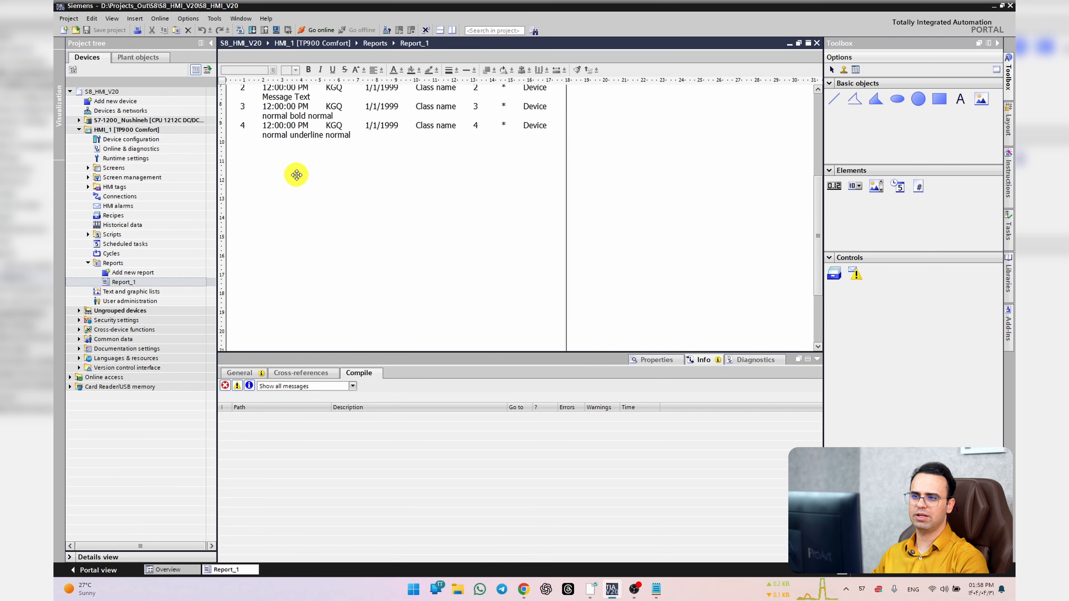
{"action": "scroll", "coordinate": [293, 171], "scroll_direction": "up", "scroll_amount": 5}
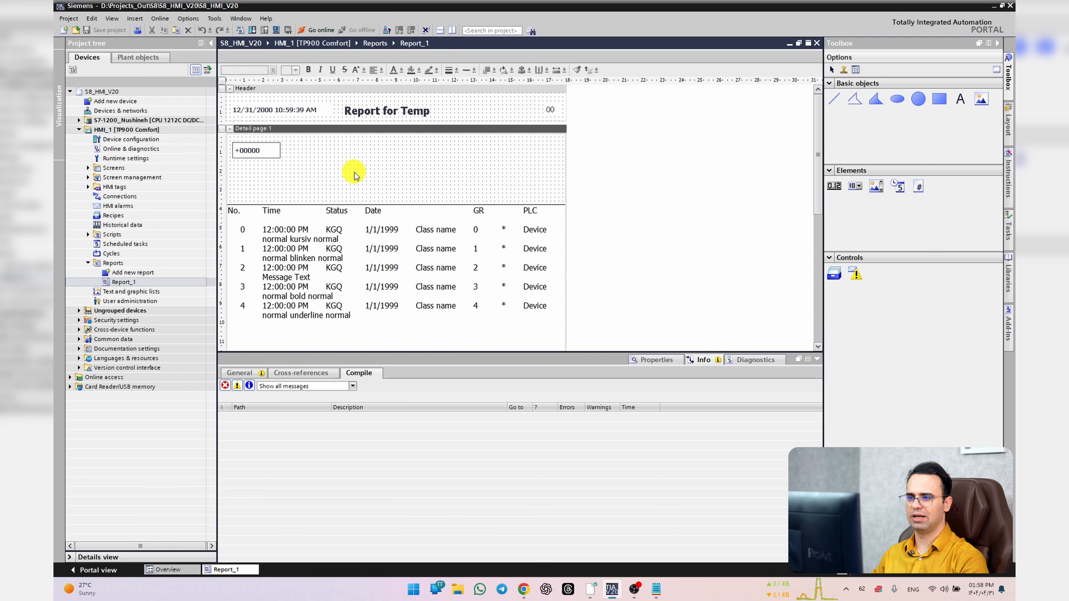
{"action": "scroll", "coordinate": [353, 172], "scroll_direction": "down", "scroll_amount": 7}
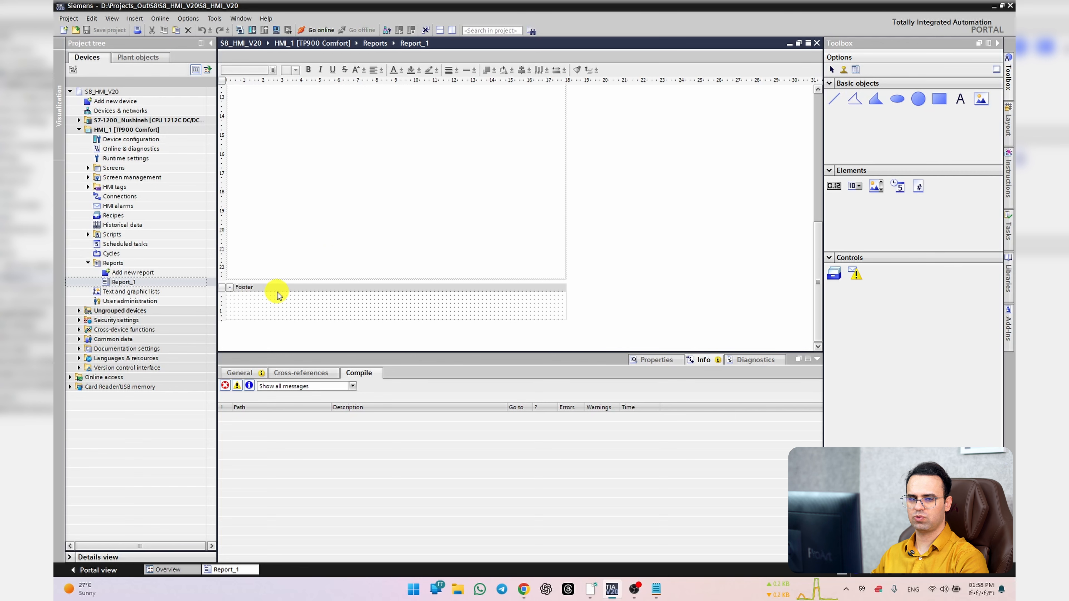
{"action": "scroll", "coordinate": [274, 291], "scroll_direction": "up", "scroll_amount": 8}
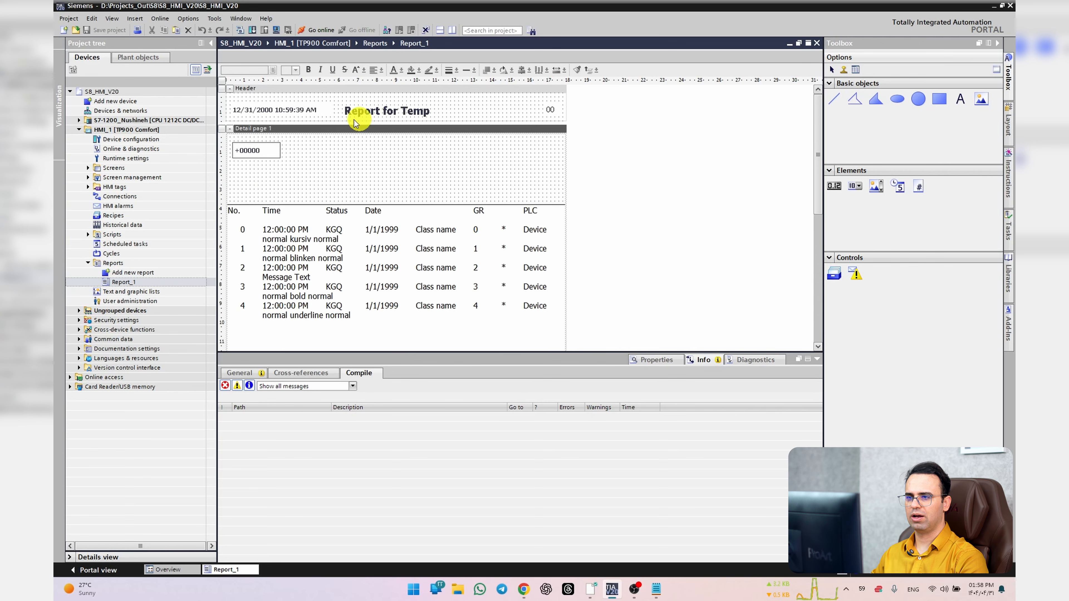
{"action": "left_click", "coordinate": [406, 110]}
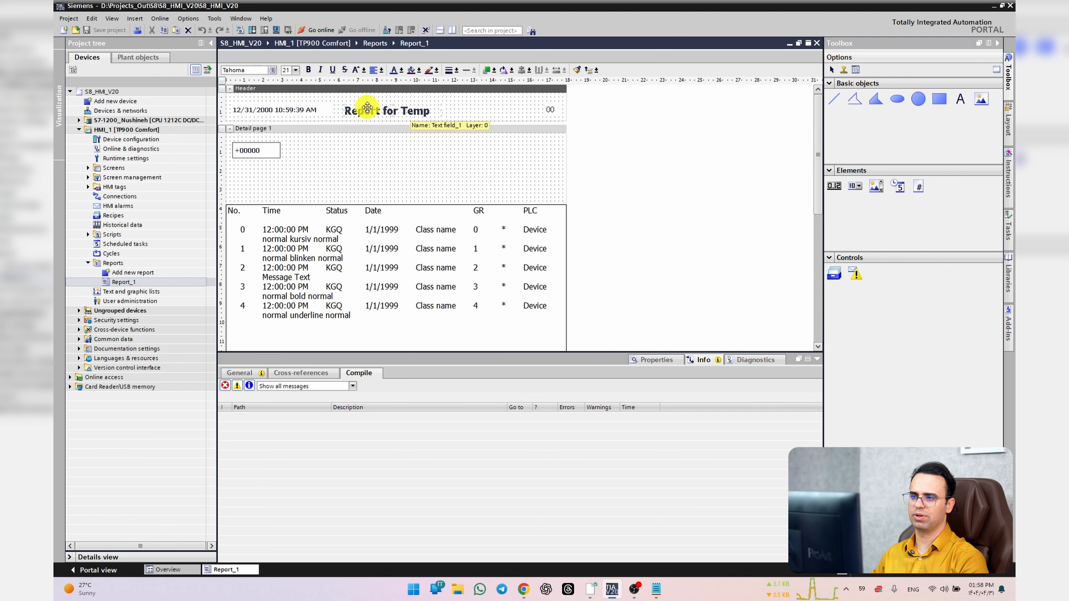
{"action": "left_click", "coordinate": [286, 109]}
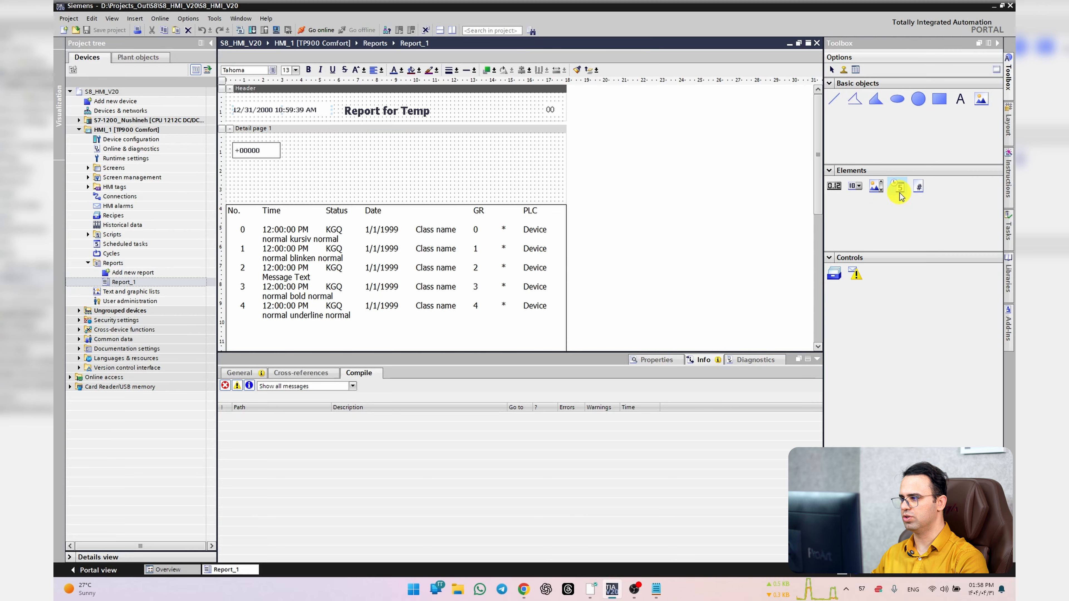
{"action": "left_click", "coordinate": [551, 108]}
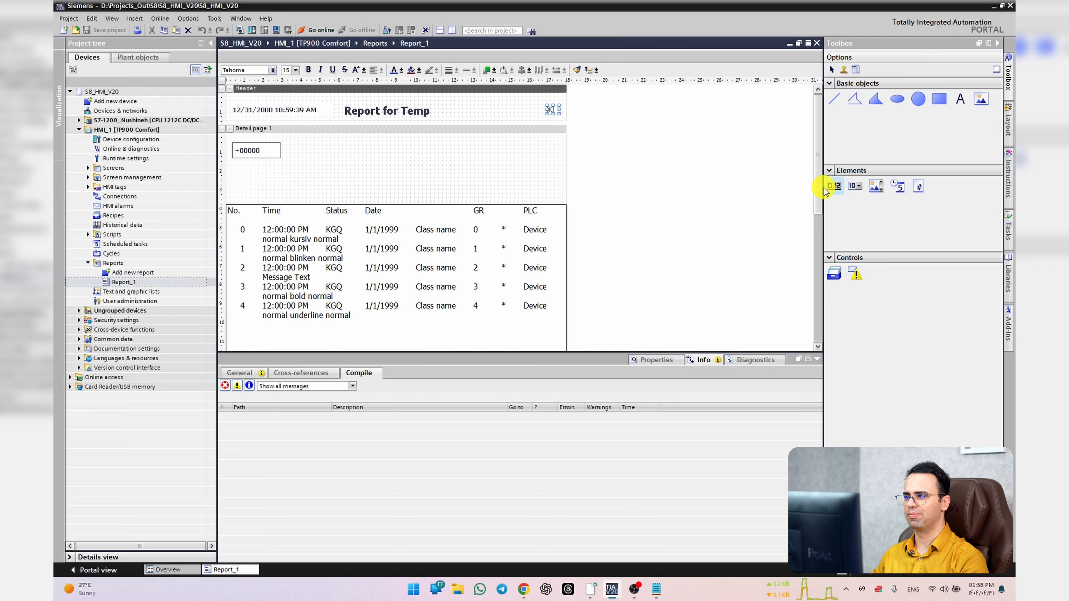
- Move the alarm report's upper edge up beneath the I/O field and display the alarm report's general properties
{"action": "left_click_drag", "start_coordinate": [418, 221], "coordinate": [418, 186]}
{"action": "left_click", "coordinate": [271, 149]}
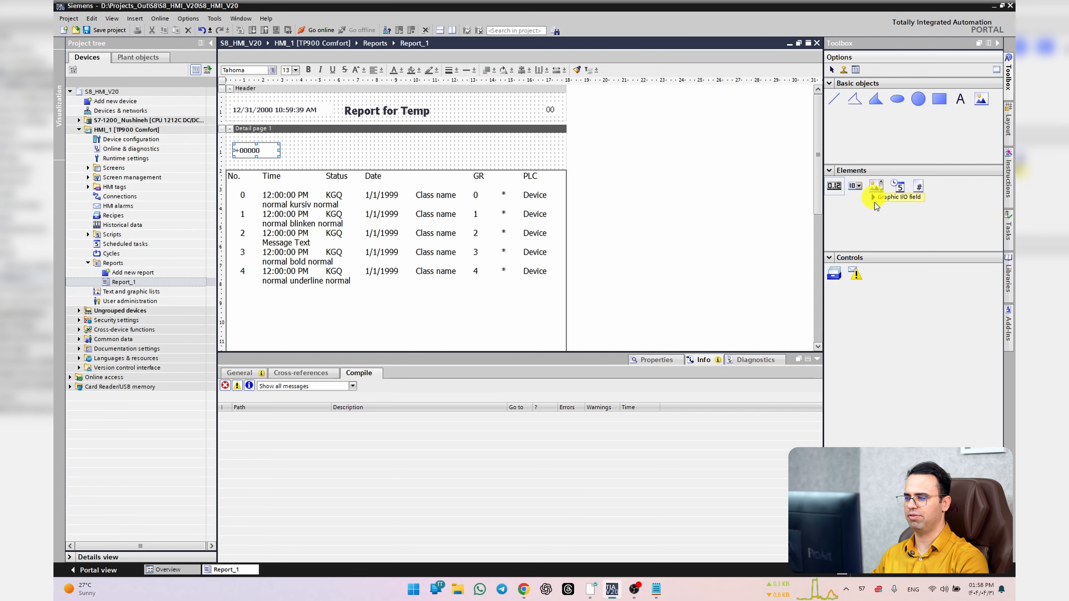
{"action": "left_click", "coordinate": [413, 241]}
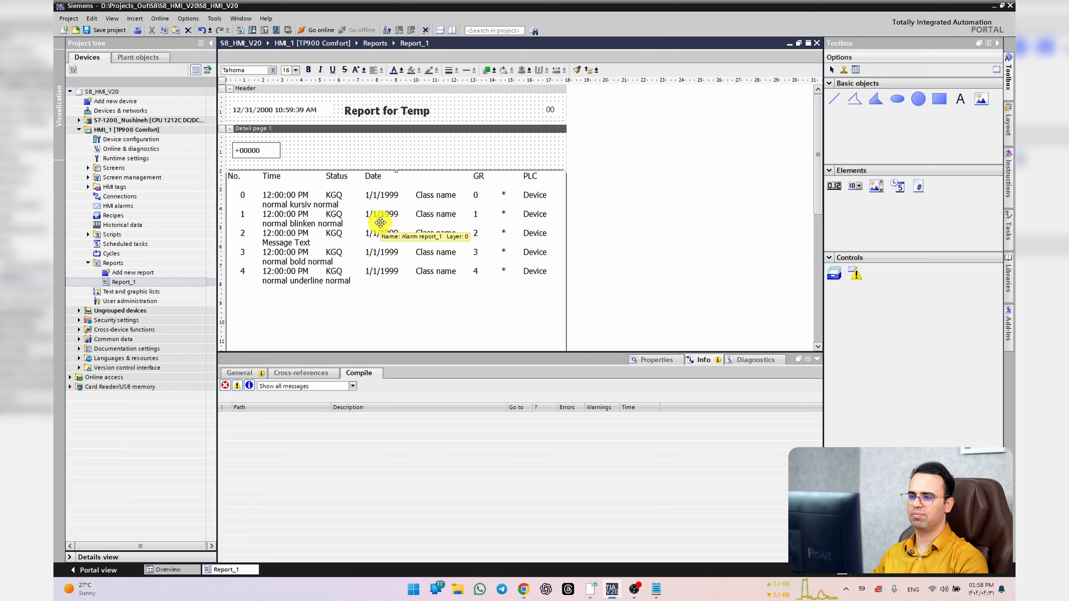
{"action": "left_click", "coordinate": [640, 363]}
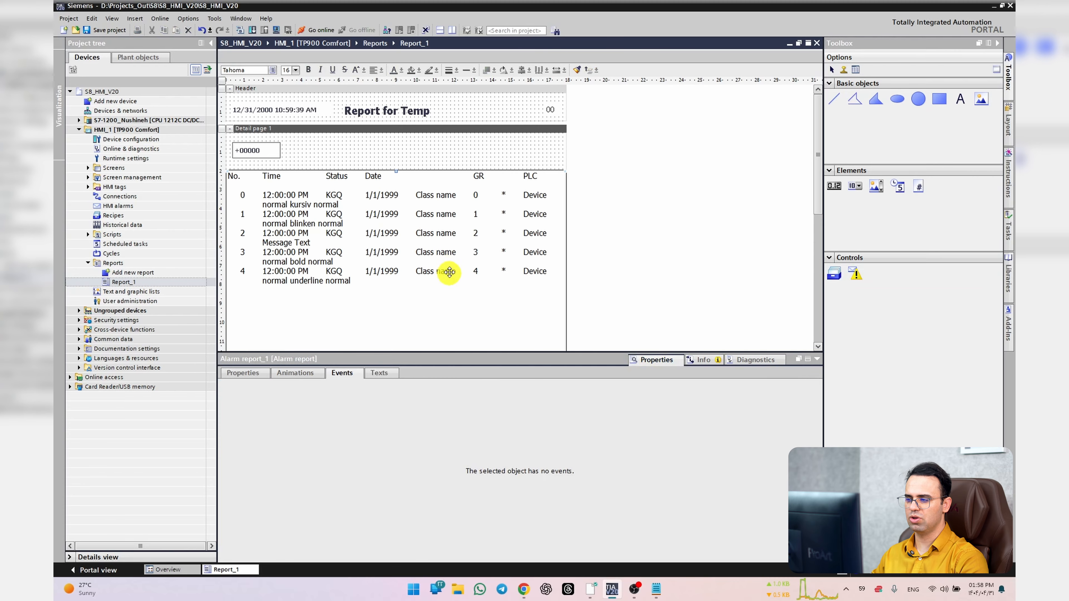
{"action": "left_click", "coordinate": [248, 373]}
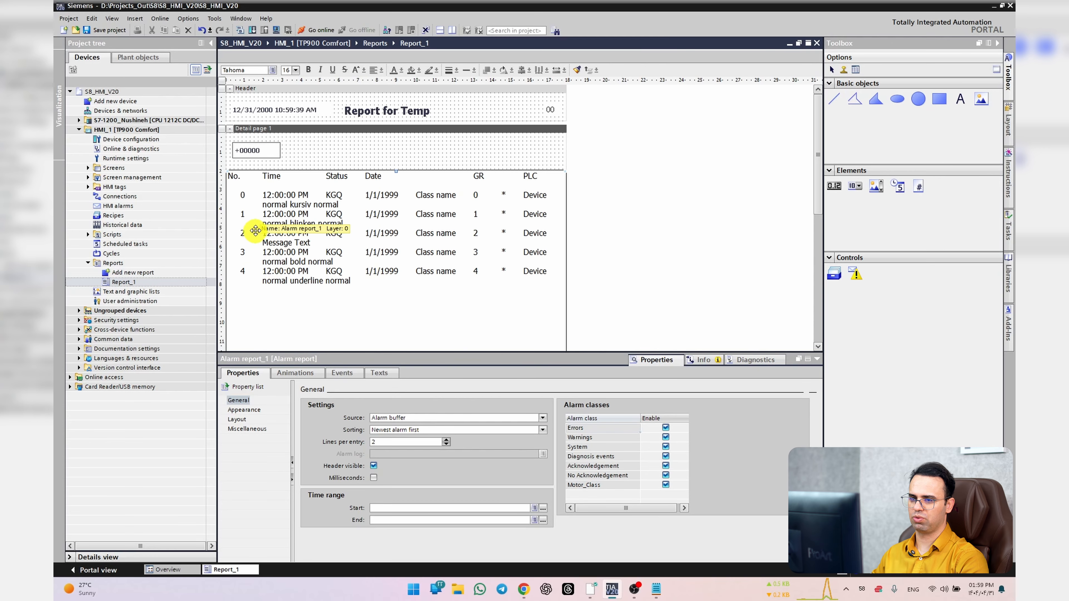
- Open the 13.Report screen and inspect the function assigned to the Print Report button's click event
{"action": "left_click", "coordinate": [88, 167]}
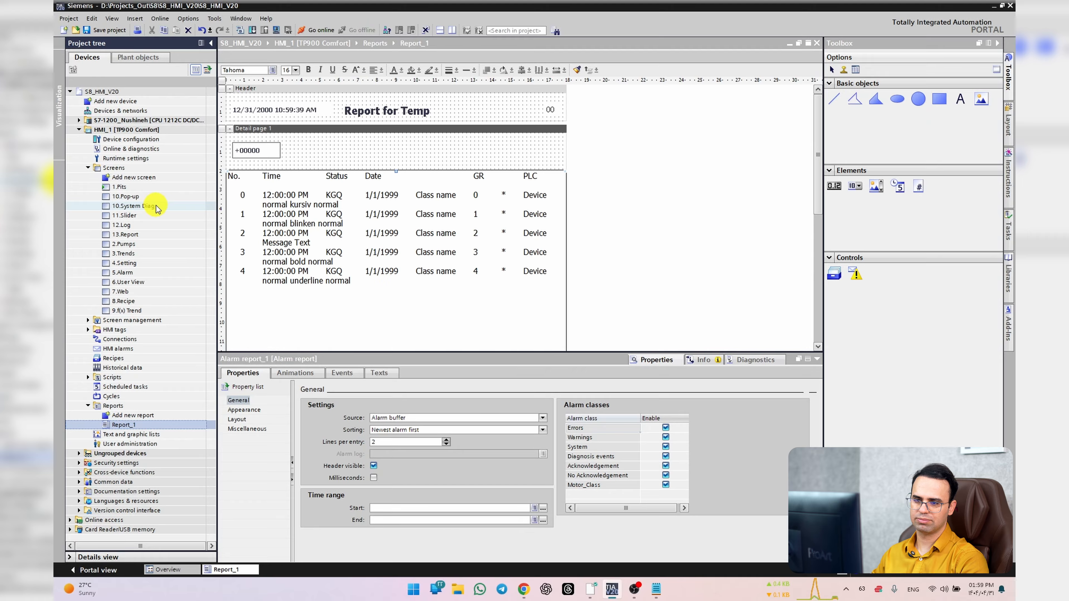
{"action": "left_click", "coordinate": [159, 248]}
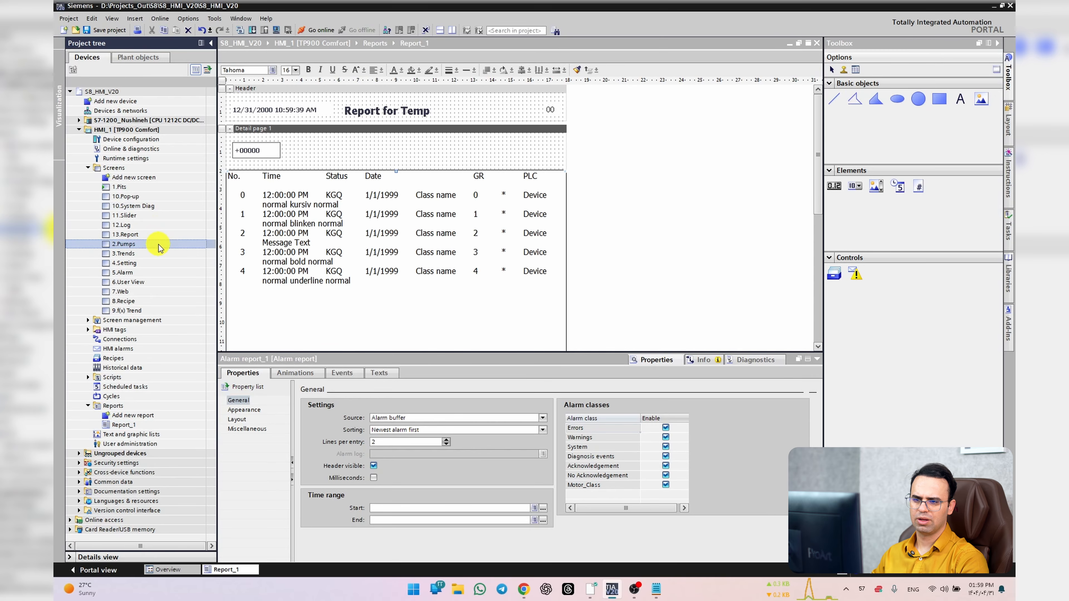
{"action": "double_click", "coordinate": [160, 234]}
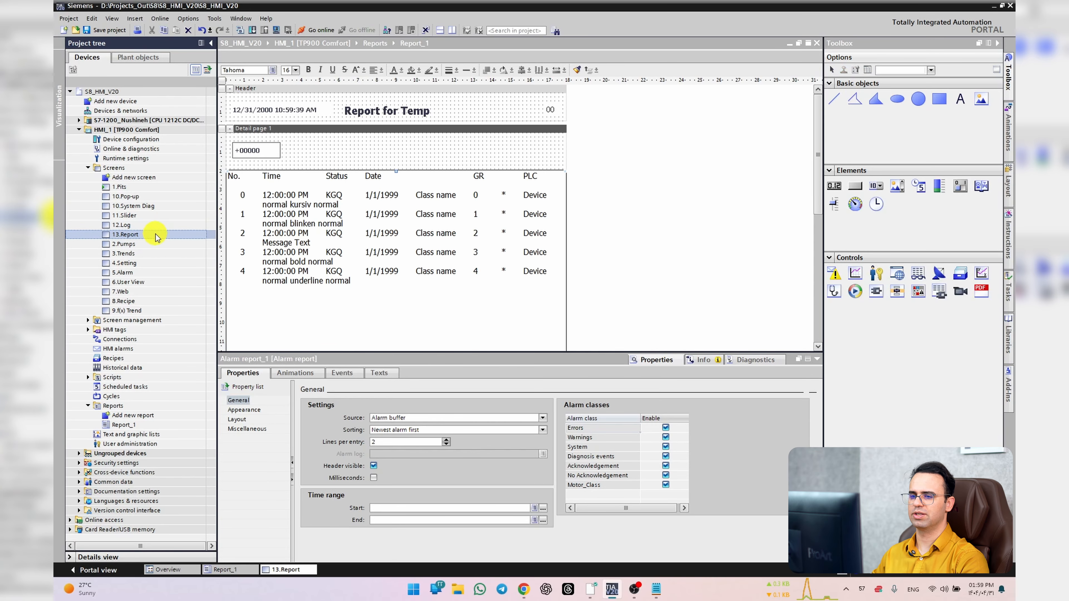
{"action": "scroll", "coordinate": [580, 231], "scroll_direction": "down", "scroll_amount": 3}
{"action": "scroll", "coordinate": [437, 231], "scroll_direction": "up", "scroll_amount": 3}
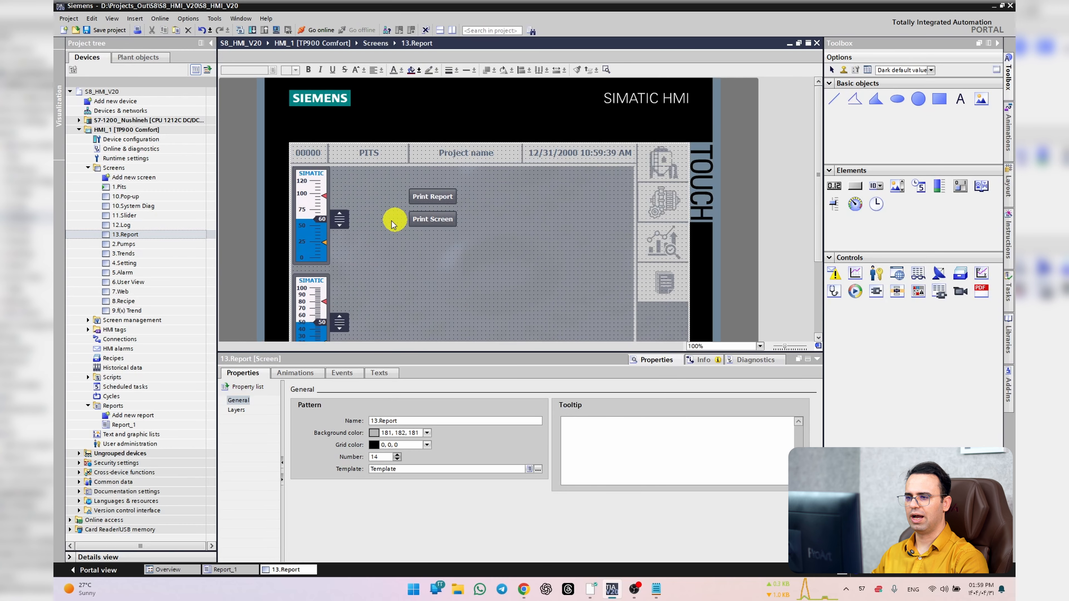
{"action": "left_click", "coordinate": [430, 195]}
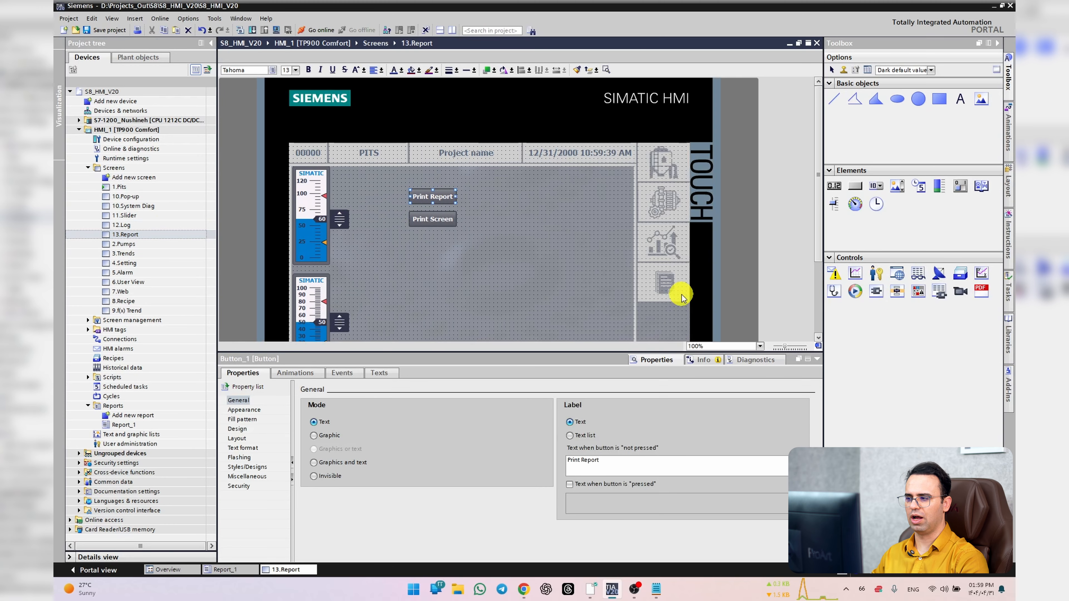
{"action": "left_click", "coordinate": [342, 373]}
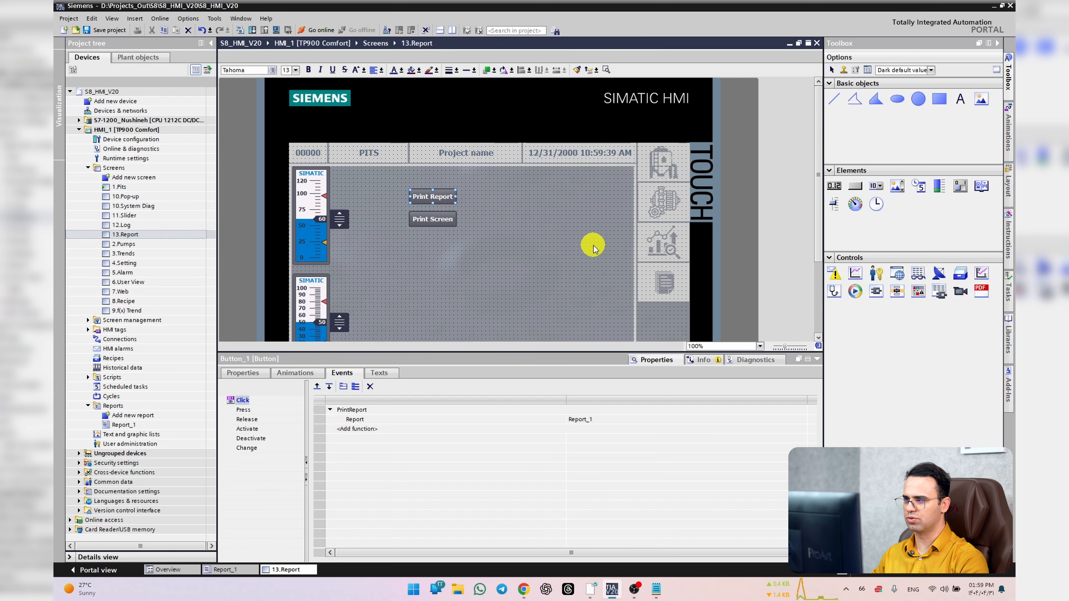
- Place a new button to the right of the Print Report button on the 13.Report screen
{"action": "left_click", "coordinate": [592, 241]}
{"action": "left_click_drag", "start_coordinate": [854, 186], "coordinate": [520, 184]}
{"action": "left_click", "coordinate": [541, 255]}
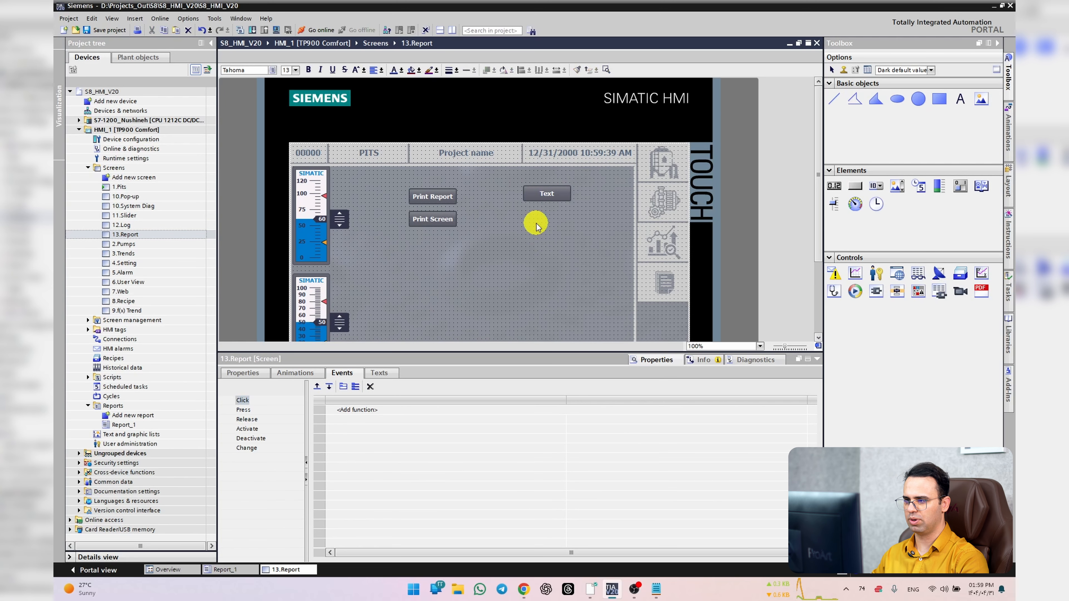
{"action": "left_click", "coordinate": [544, 197]}
- Try assigning the PrintReport function with Report_1 to the new button's click event, and delete the button
{"action": "left_click", "coordinate": [341, 373]}
{"action": "left_click", "coordinate": [252, 400]}
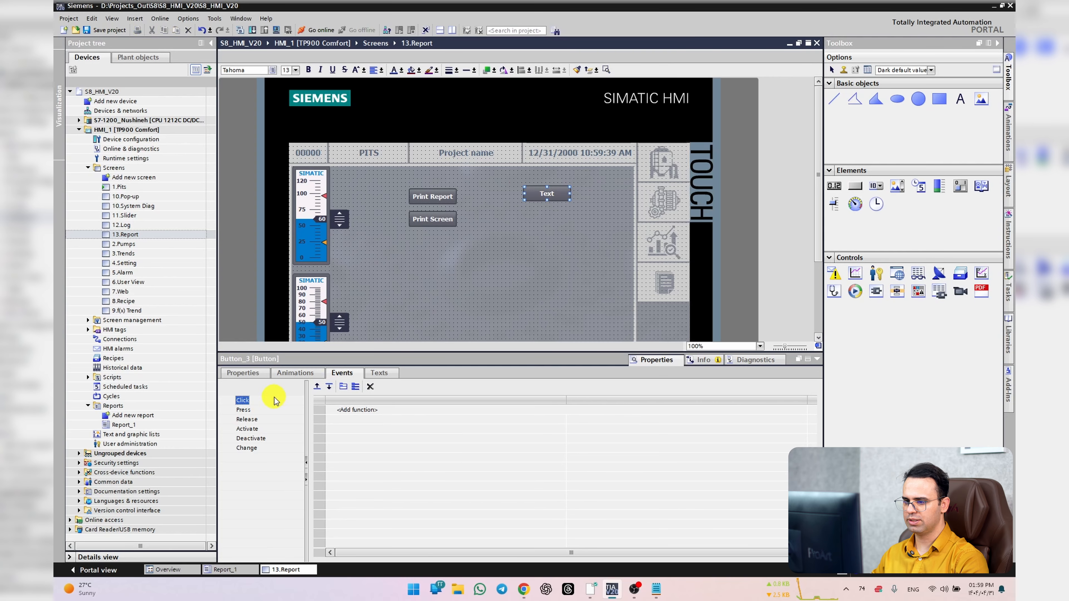
{"action": "left_click", "coordinate": [452, 410]}
{"action": "left_click", "coordinate": [800, 411]}
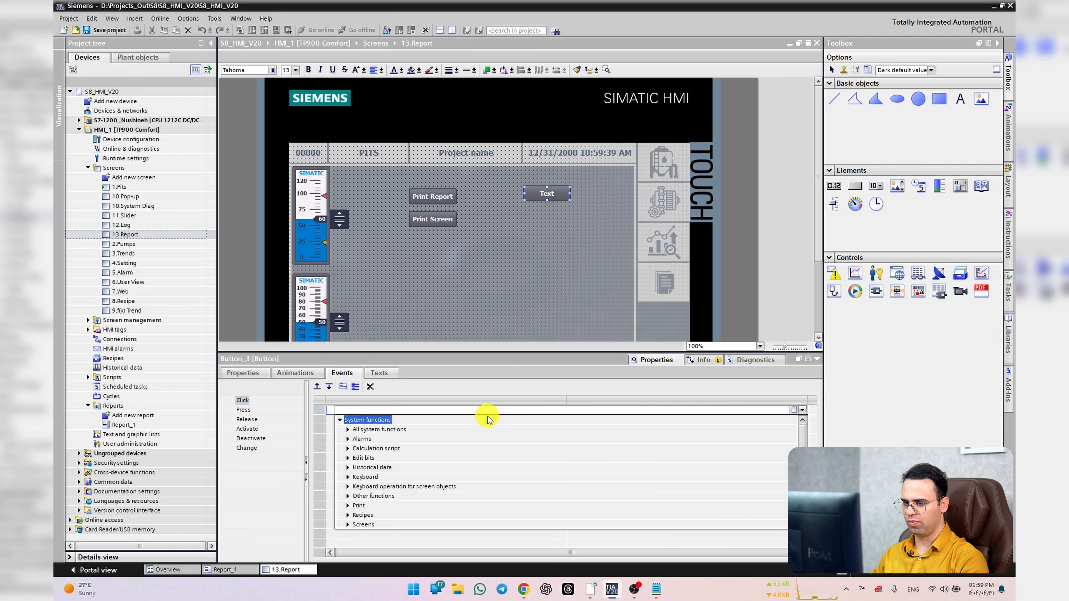
{"action": "left_click", "coordinate": [348, 478]}
{"action": "scroll", "coordinate": [429, 441], "scroll_direction": "down", "scroll_amount": 1}
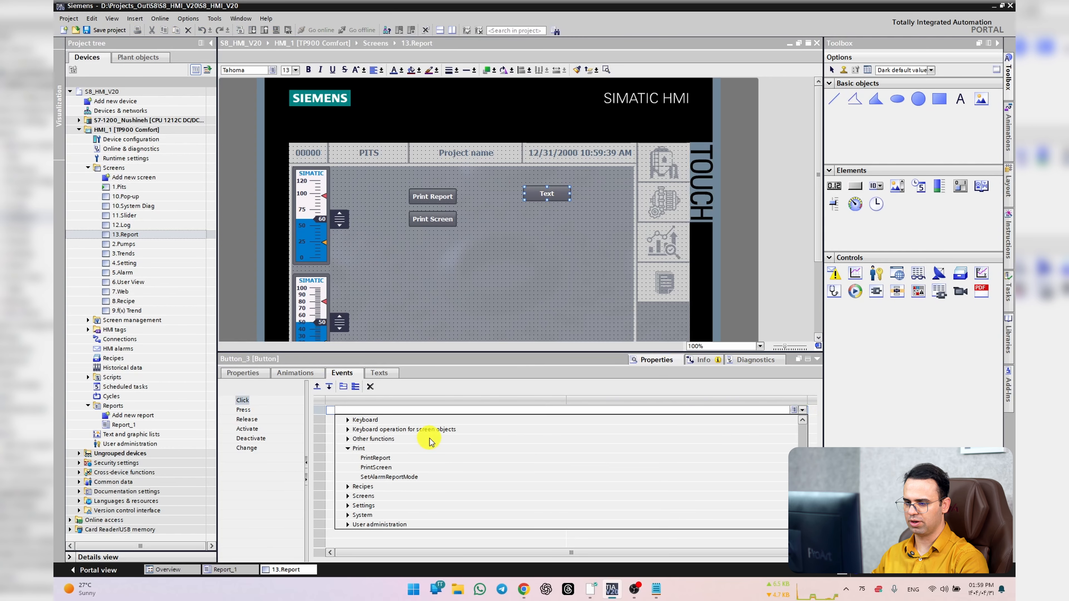
{"action": "left_click", "coordinate": [371, 458]}
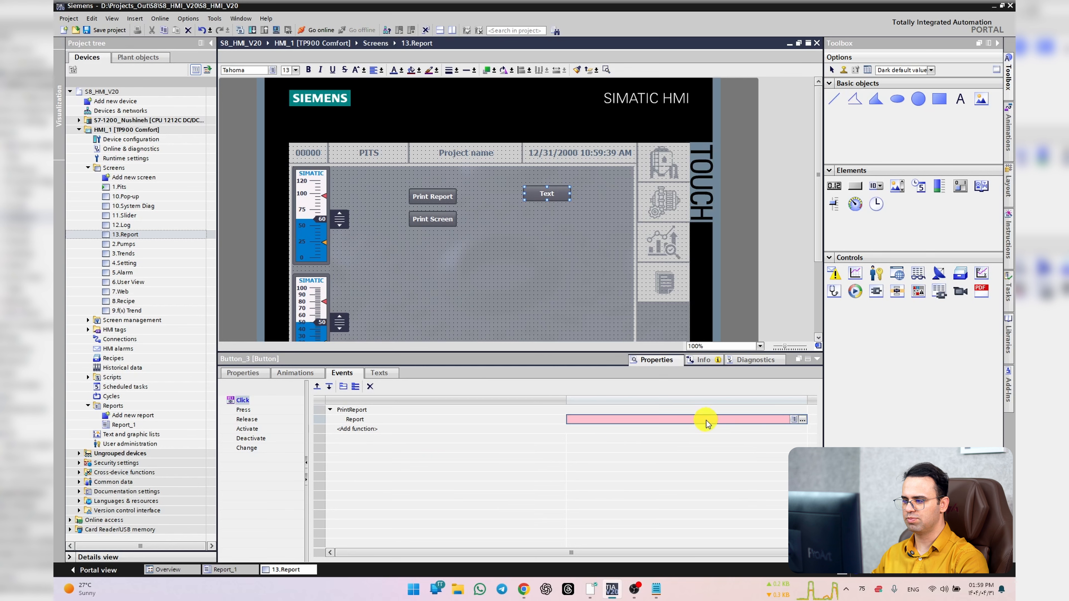
{"action": "left_click", "coordinate": [801, 420]}
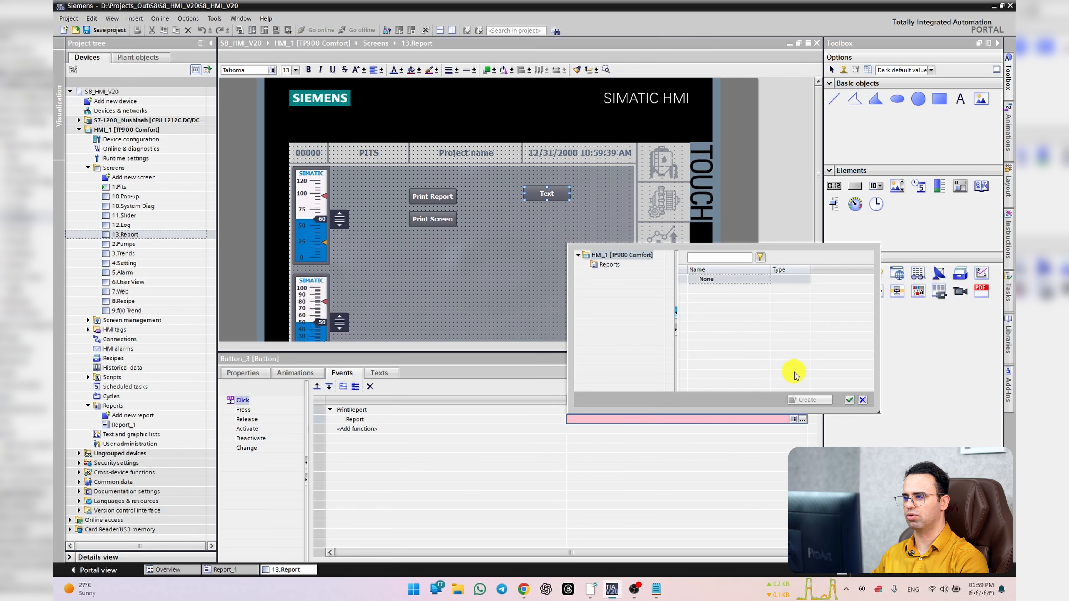
{"action": "left_click", "coordinate": [608, 265]}
{"action": "left_click", "coordinate": [715, 290]}
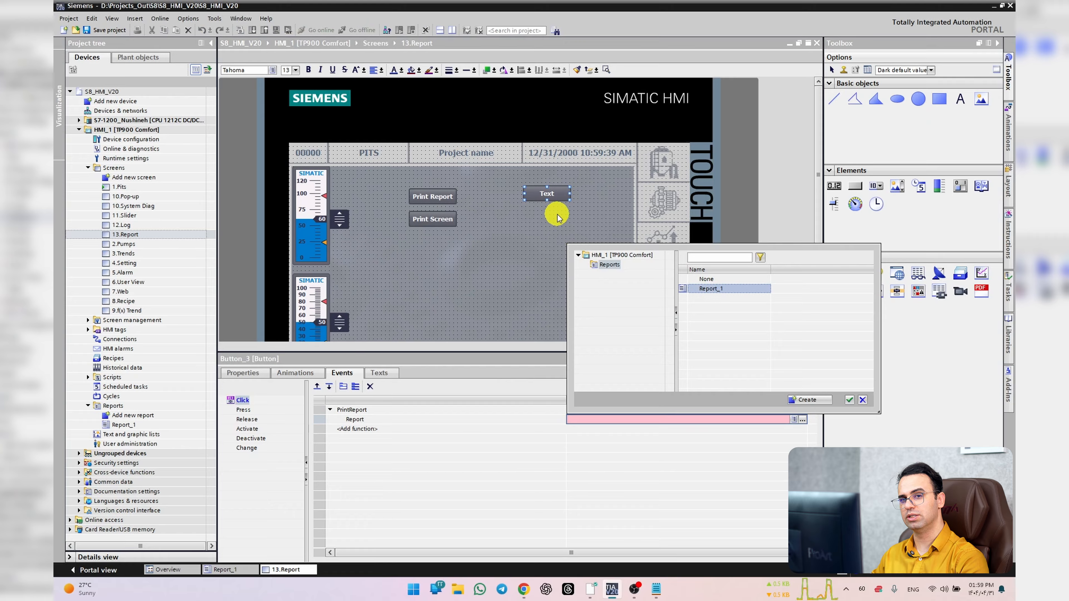
{"action": "left_click", "coordinate": [478, 276]}
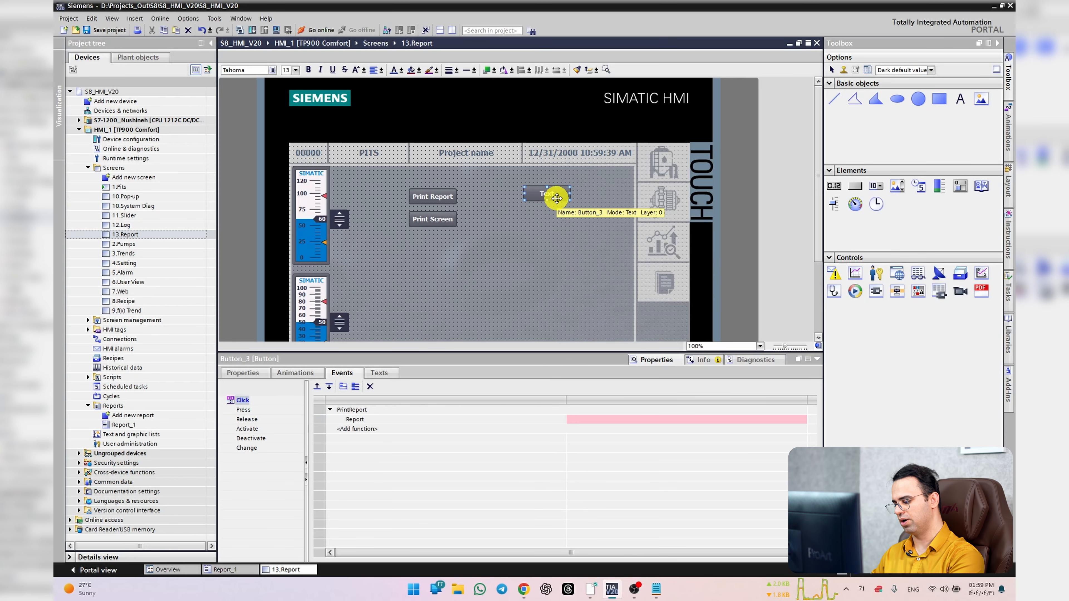
{"action": "key", "text": "Delete"}
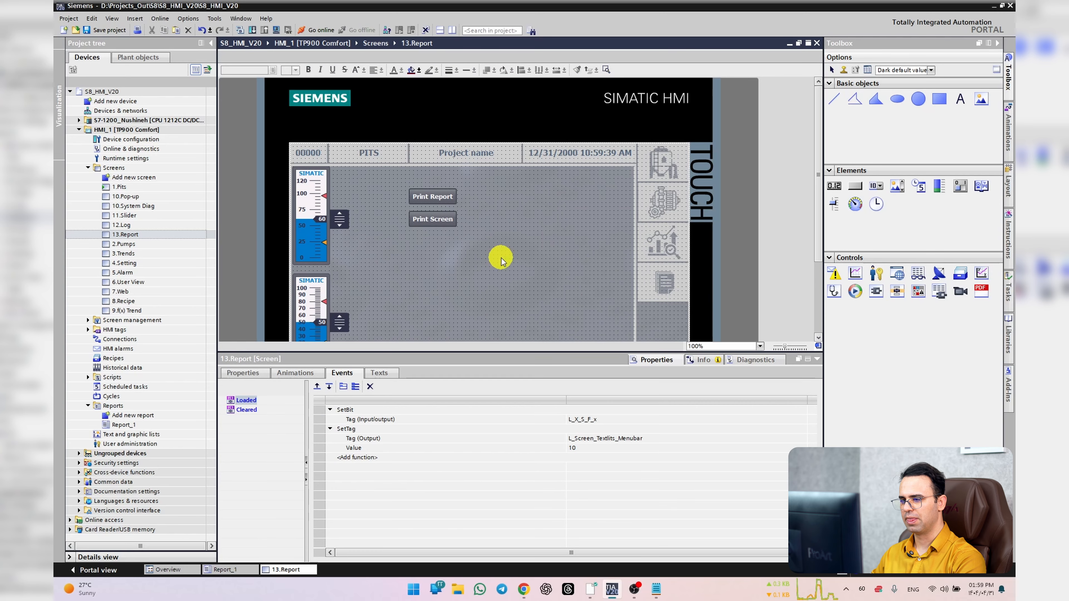
- Add another button beside Print Report and examine the Print system functions for its click event, including SetAlarmReportMode
{"action": "left_click_drag", "start_coordinate": [823, 207], "coordinate": [497, 193]}
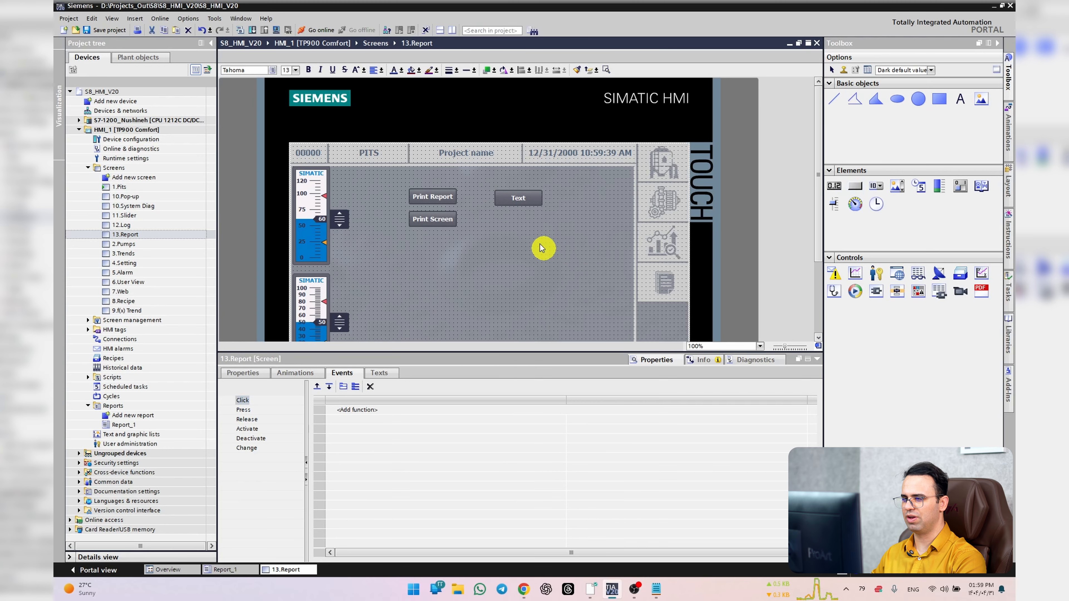
{"action": "left_click", "coordinate": [446, 409]}
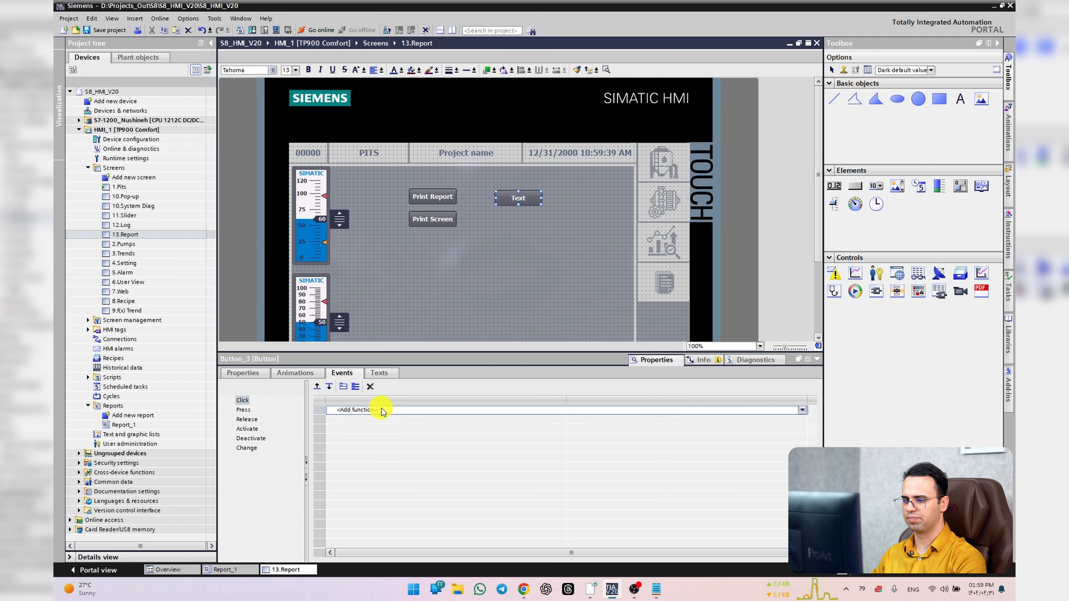
{"action": "left_click", "coordinate": [801, 410]}
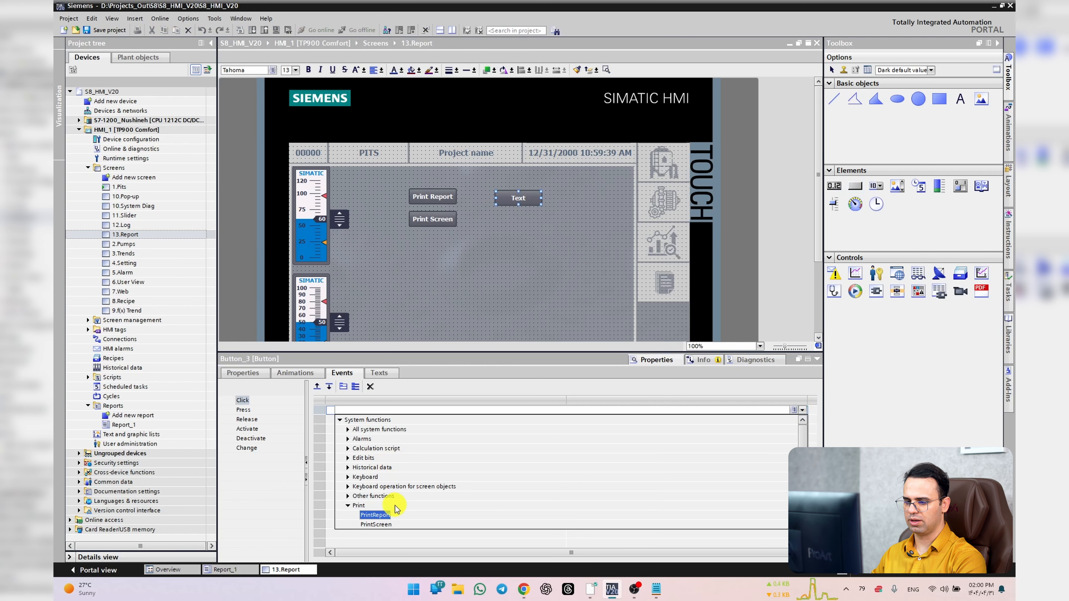
{"action": "scroll", "coordinate": [396, 507], "scroll_direction": "down", "scroll_amount": 1}
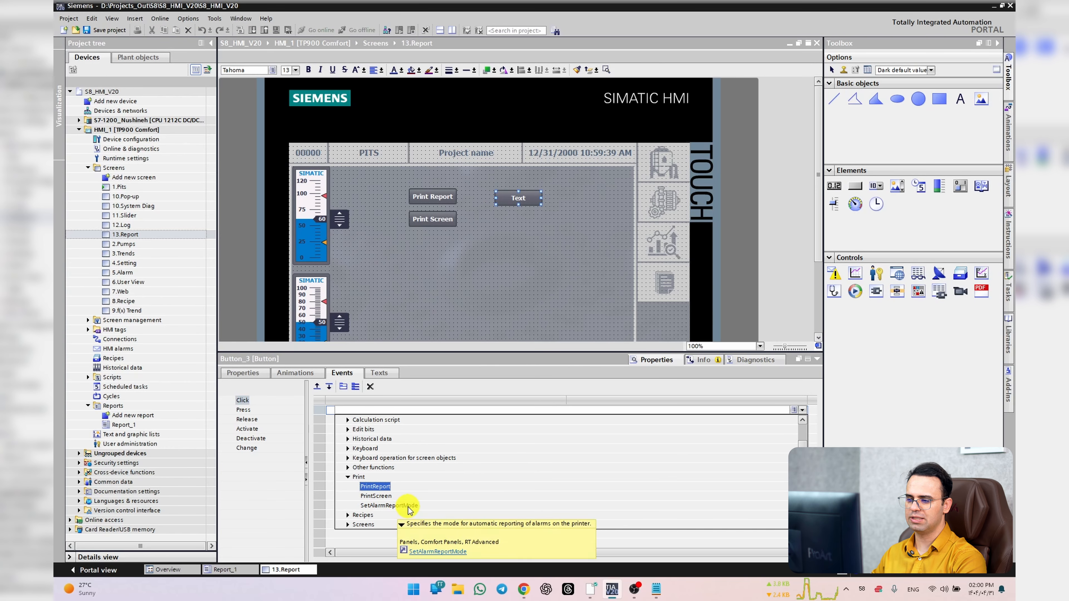
{"action": "left_click", "coordinate": [513, 304]}
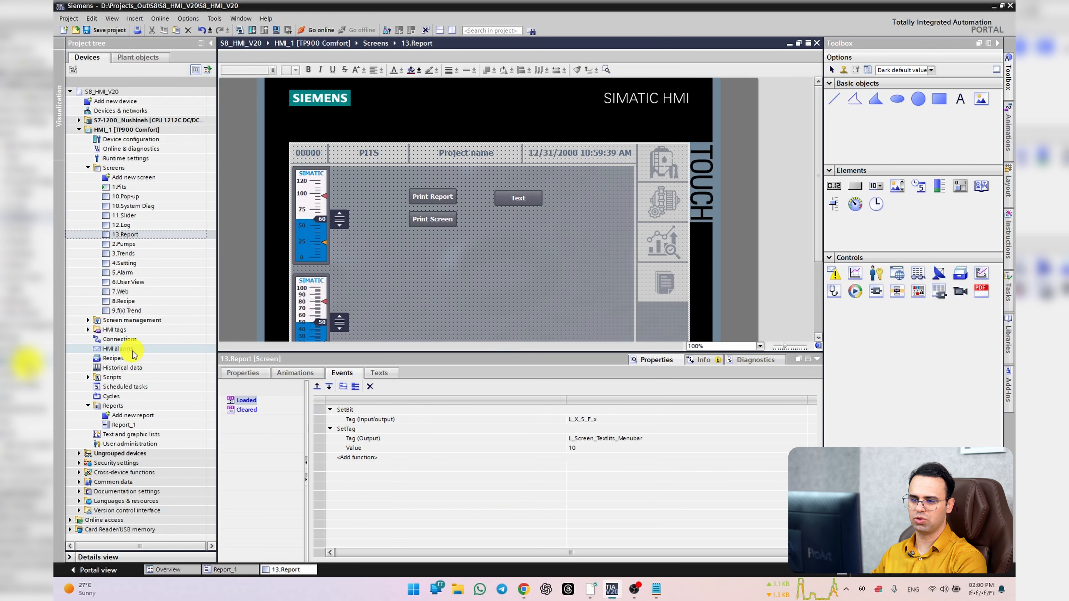
- Open the HMI discrete alarms and examine the Report setting of the Motor_OverLoad alarm
{"action": "double_click", "coordinate": [118, 349]}
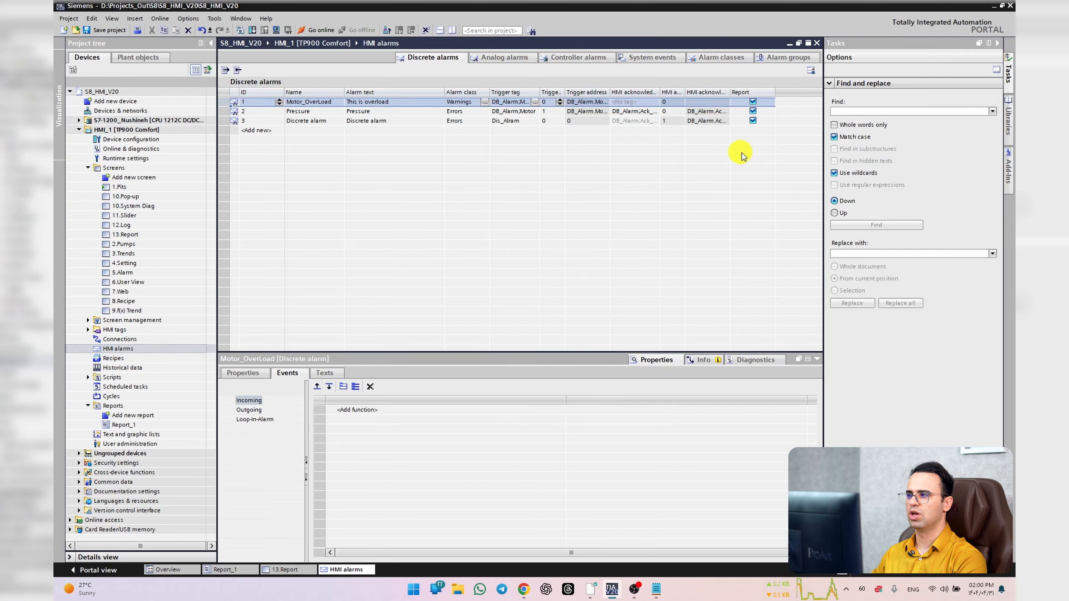
{"action": "left_click", "coordinate": [753, 102]}
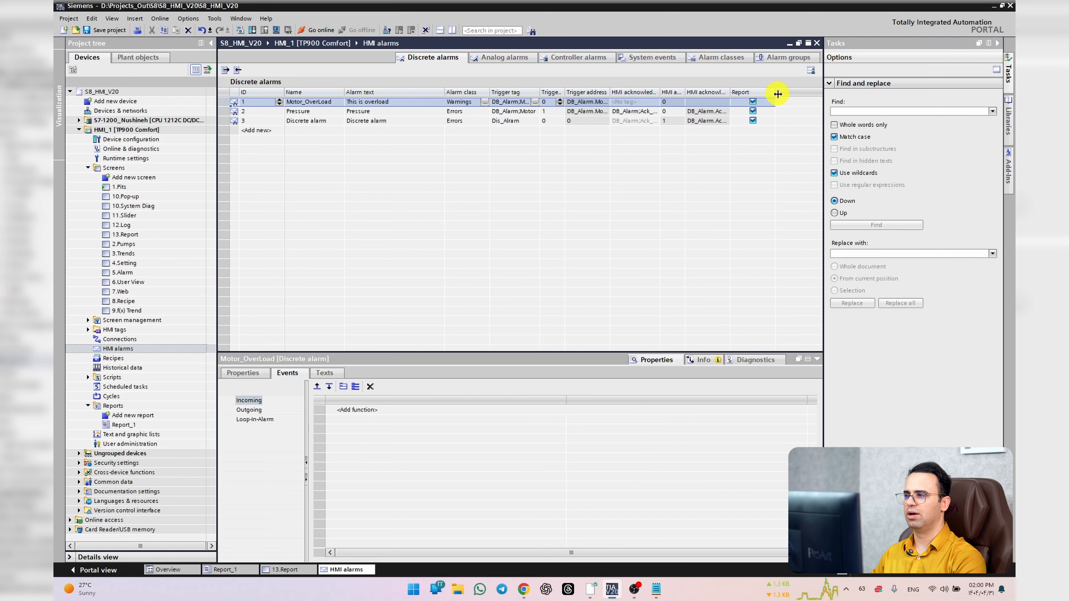
{"action": "left_click_drag", "start_coordinate": [777, 93], "coordinate": [782, 94]}
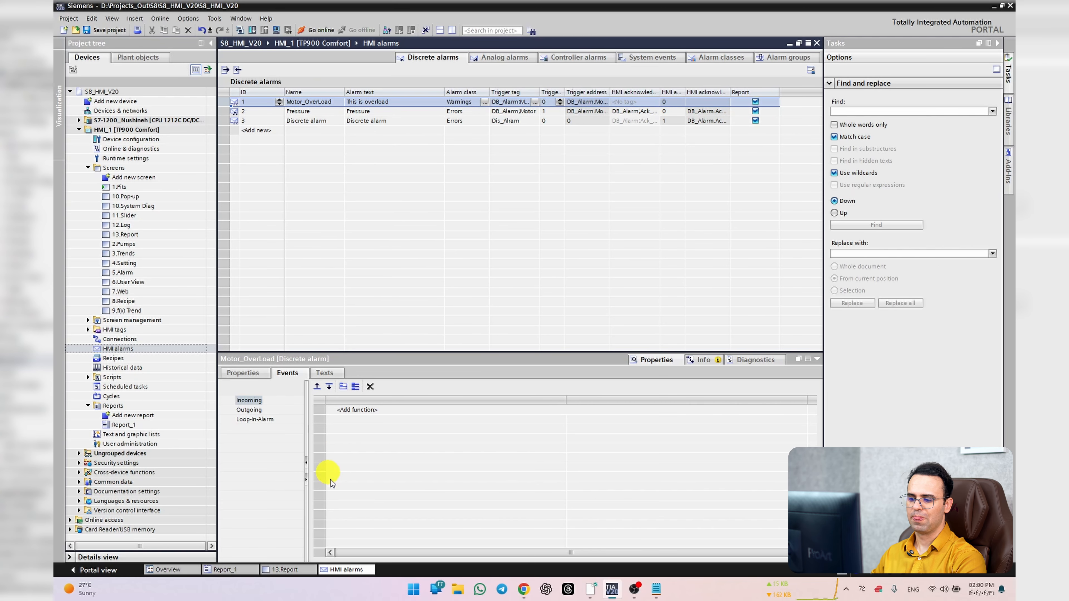
- Return to the 13.Report screen and delete the extra Text button beside Print Report
{"action": "left_click", "coordinate": [274, 570]}
{"action": "scroll", "coordinate": [513, 258], "scroll_direction": "down", "scroll_amount": 2}
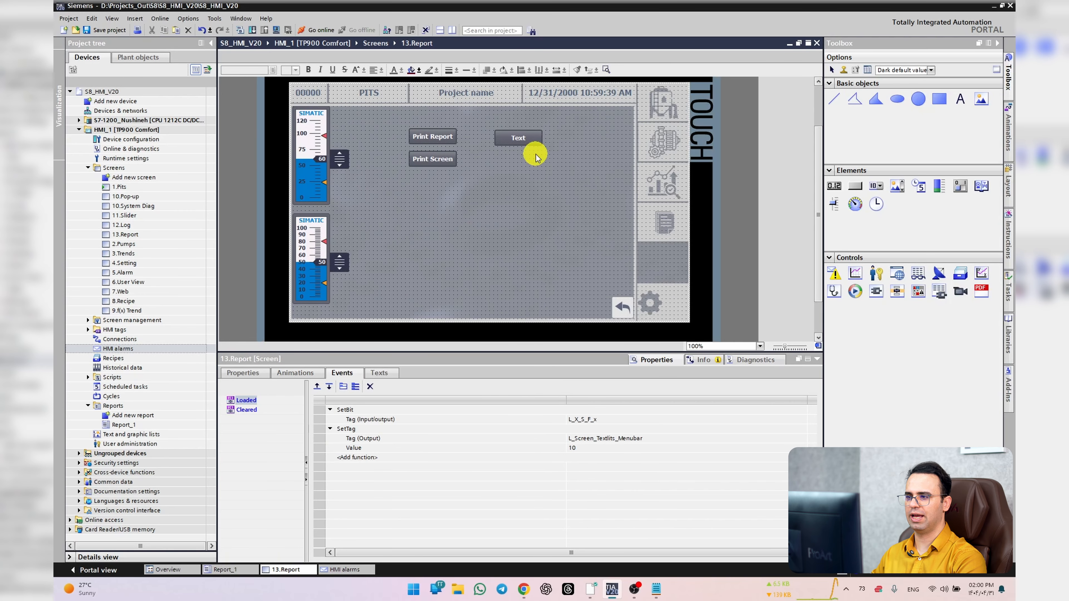
{"action": "left_click", "coordinate": [523, 139]}
{"action": "left_click_drag", "start_coordinate": [525, 138], "coordinate": [484, 207]}
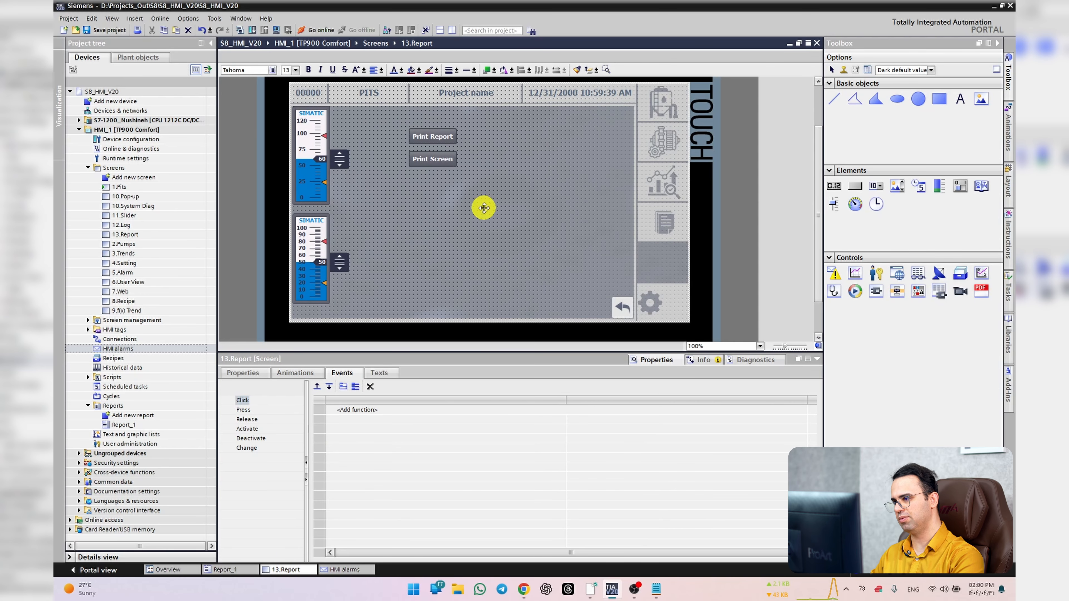
- Start the HMI runtime simulation and set the lower slider to 40 and the upper slider to 50
{"action": "left_click", "coordinate": [276, 30]}
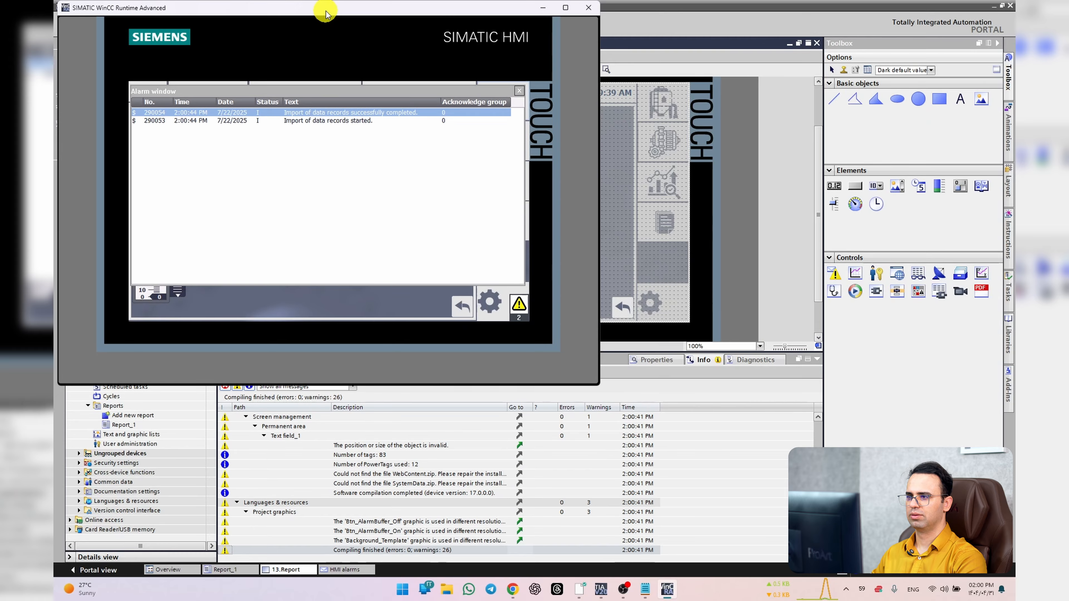
{"action": "left_click_drag", "start_coordinate": [325, 13], "coordinate": [500, 56]}
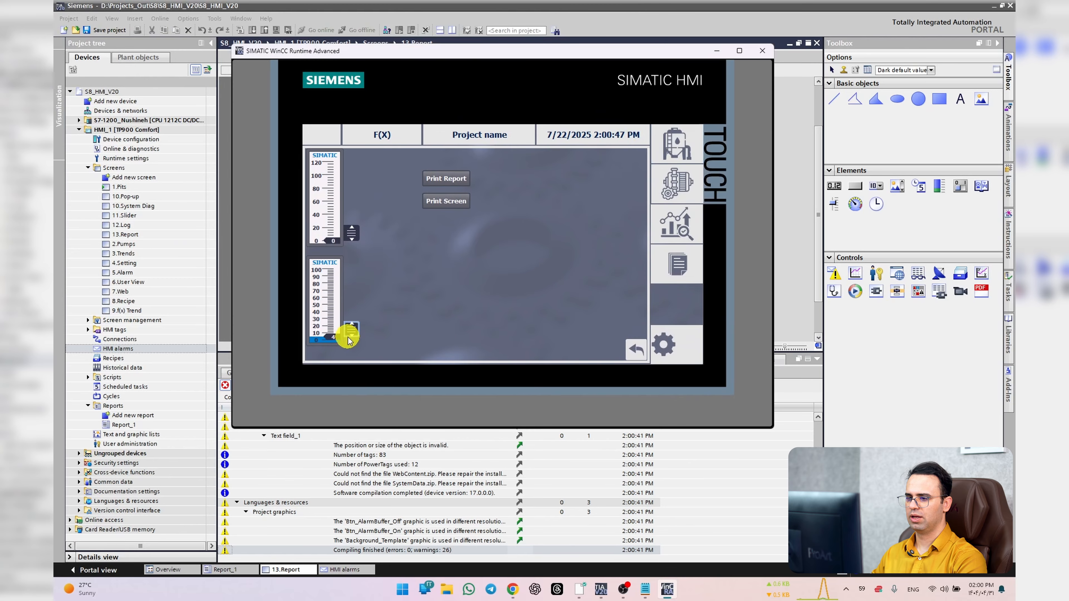
{"action": "left_click_drag", "start_coordinate": [348, 340], "coordinate": [349, 314]}
{"action": "left_click_drag", "start_coordinate": [351, 233], "coordinate": [351, 210]}
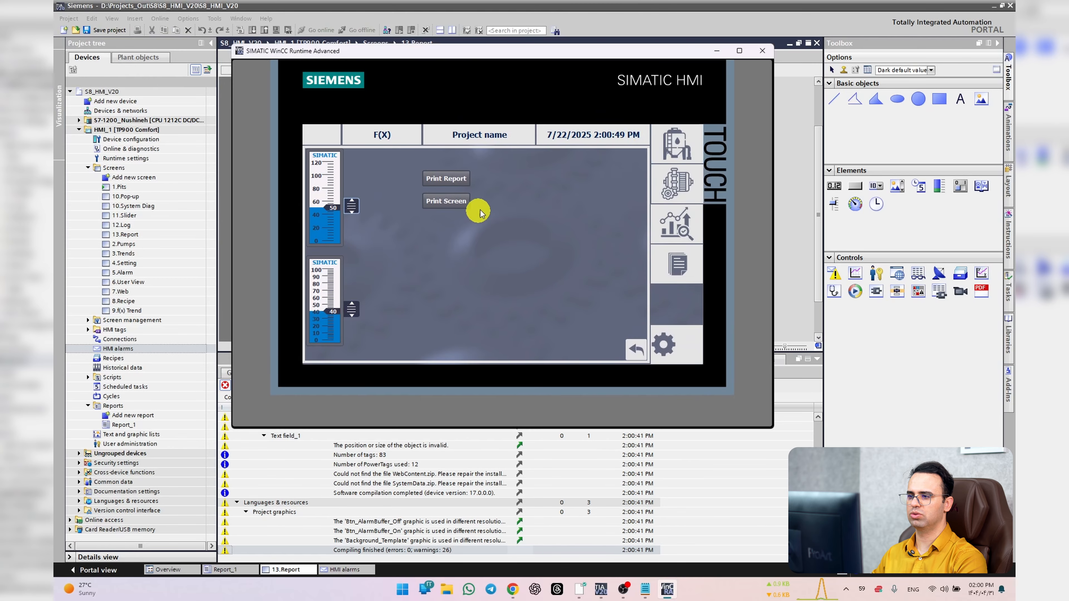
- Print the runtime screen to the desktop as WinCC flexible RT Screen Hardcopy.pdf, view the PDF, and return to the simulation
{"action": "left_click", "coordinate": [434, 202]}
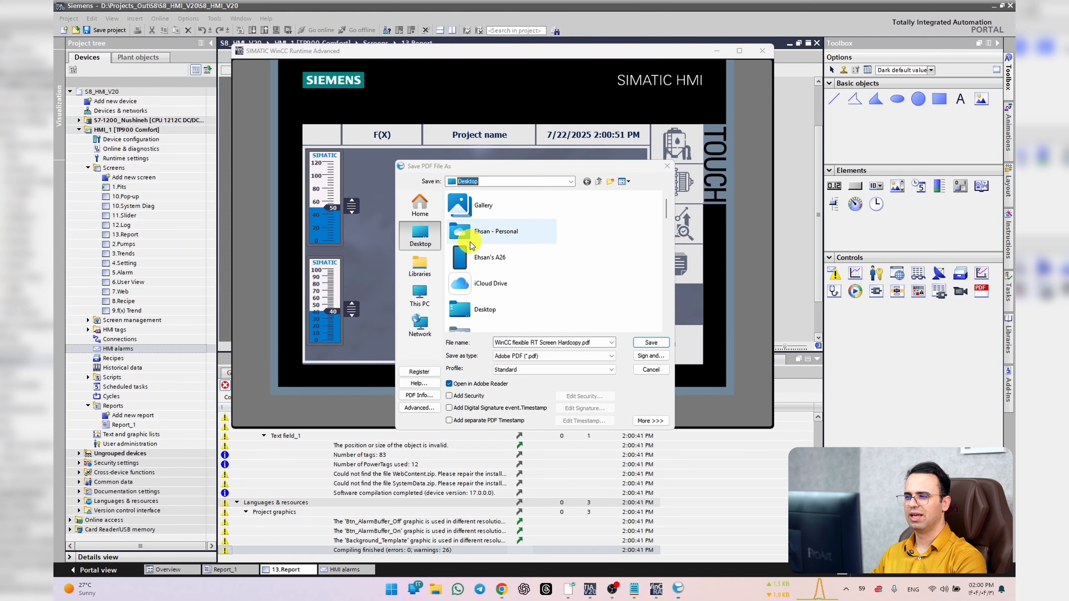
{"action": "left_click", "coordinate": [647, 344]}
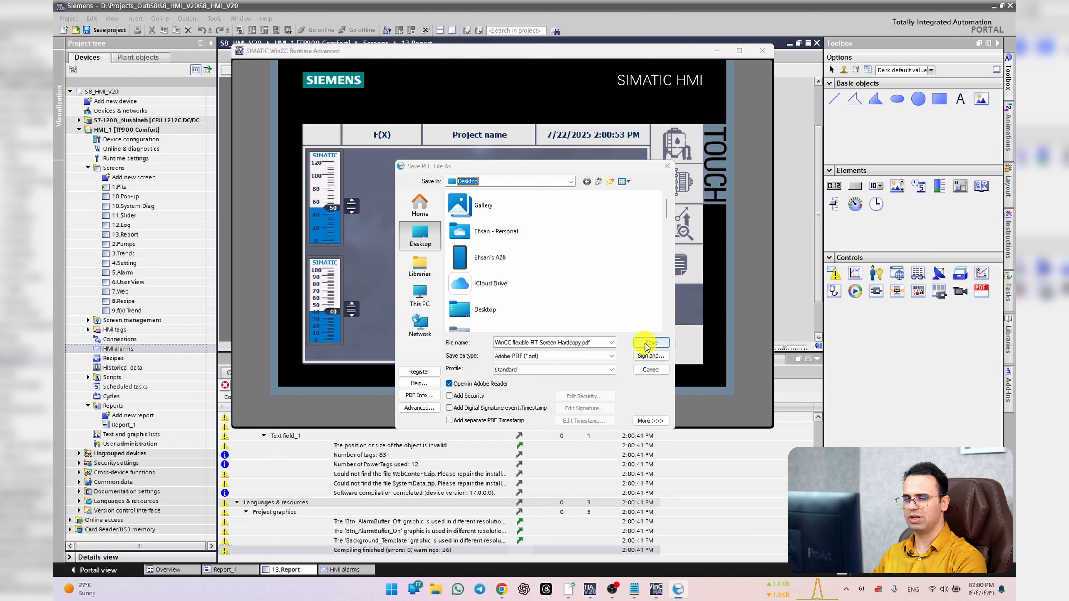
{"action": "left_click", "coordinate": [564, 352]}
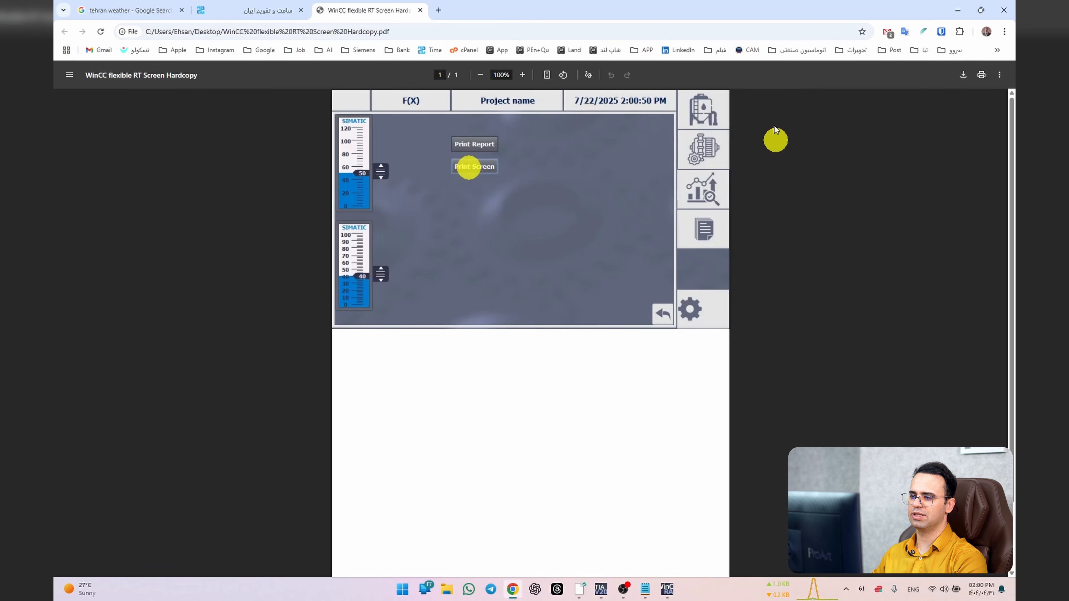
{"action": "left_click", "coordinate": [959, 5]}
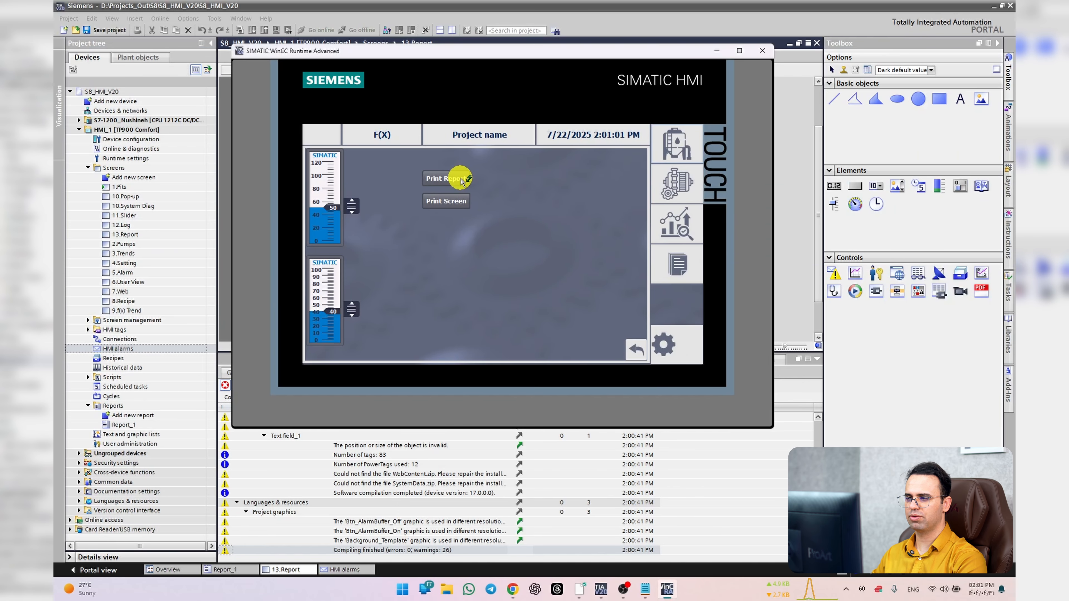
- Print the report to the desktop as unknown shiftprotocol.pdf and examine its date, title, page number, temperature value and alarm list
{"action": "left_click", "coordinate": [461, 180]}
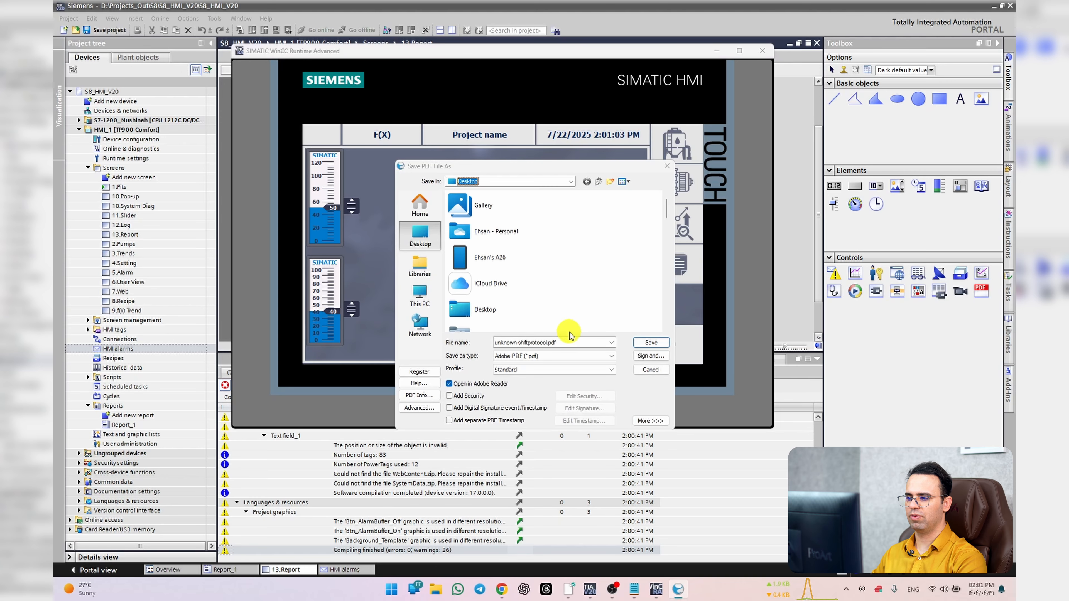
{"action": "left_click", "coordinate": [650, 342]}
{"action": "left_click", "coordinate": [557, 354]}
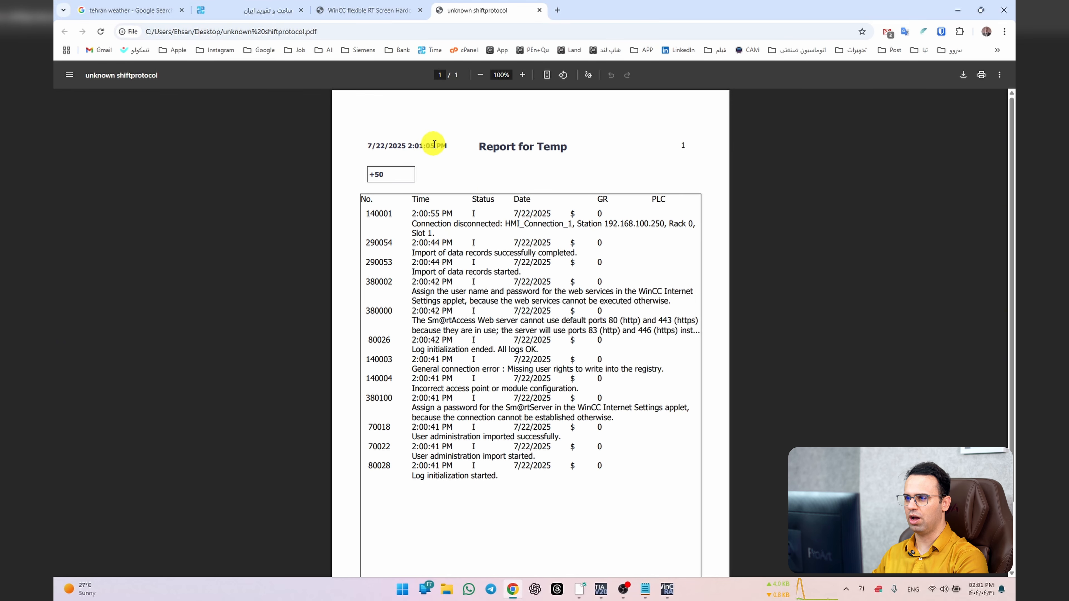
{"action": "left_click_drag", "start_coordinate": [569, 148], "coordinate": [453, 143]}
{"action": "left_click", "coordinate": [665, 148]}
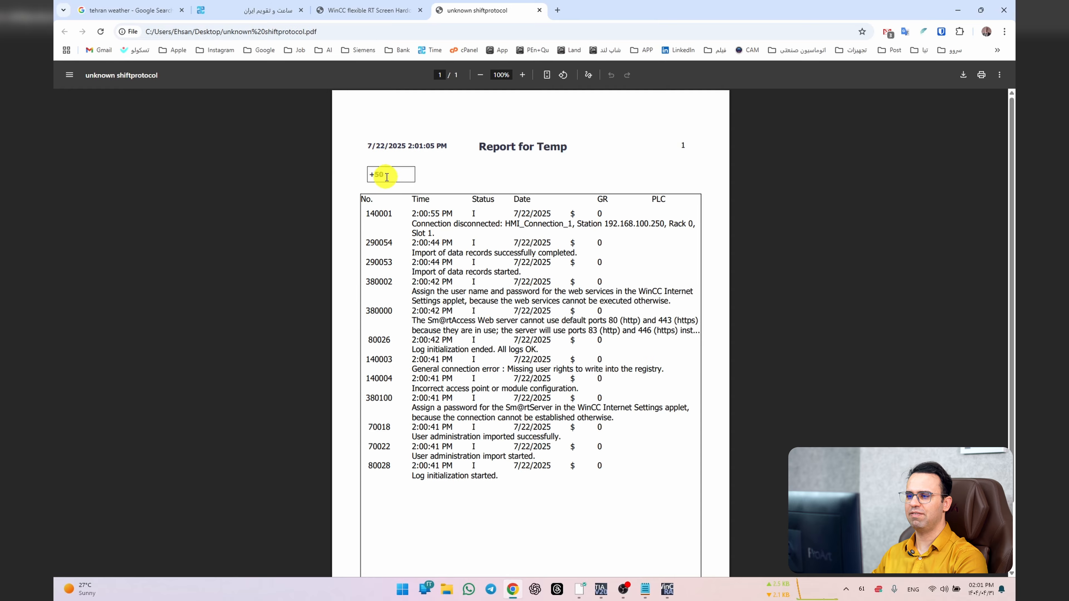
{"action": "scroll", "coordinate": [489, 503], "scroll_direction": "down", "scroll_amount": 2}
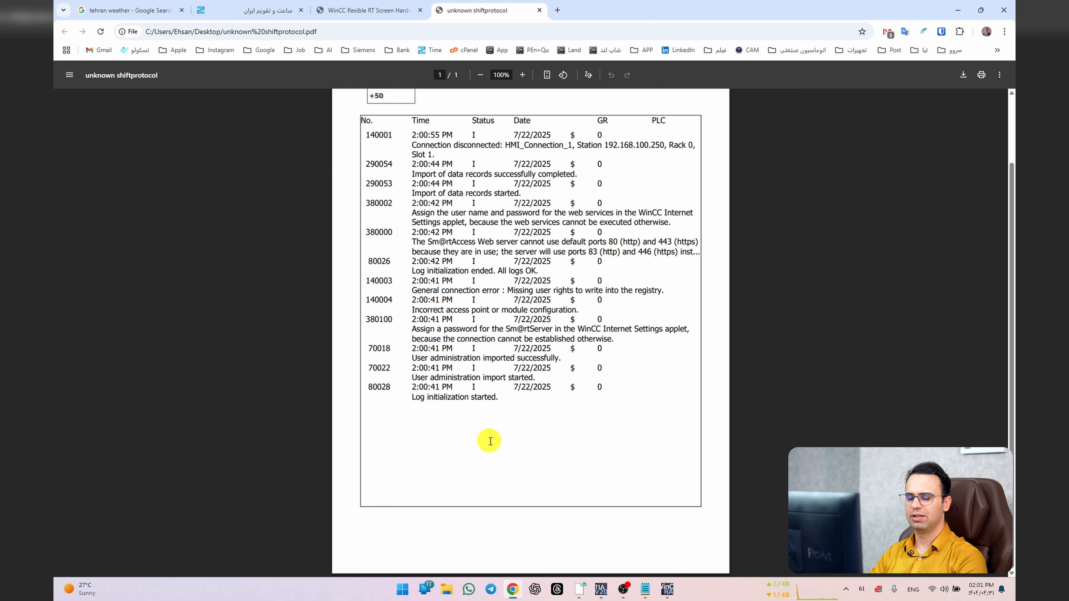